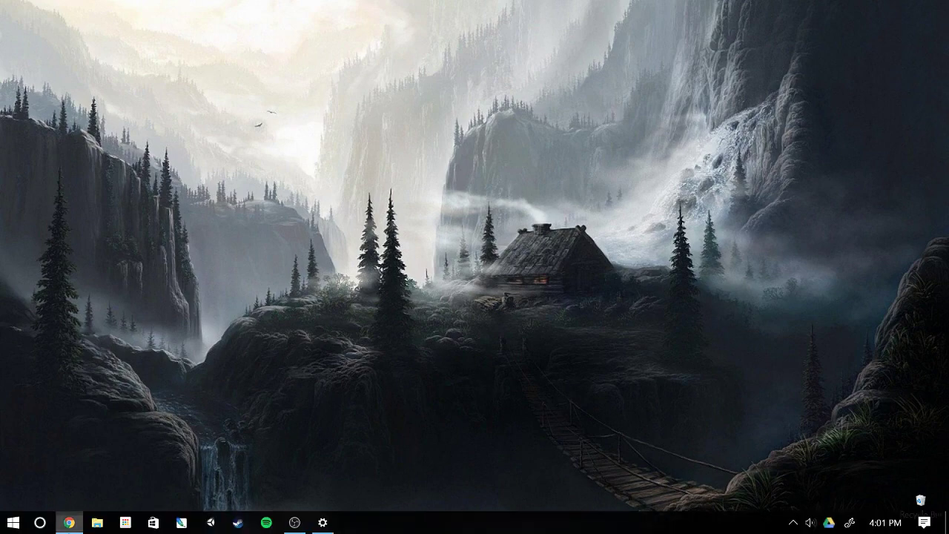
- Open a new Google Chrome window from the taskbar jump list
{"action": "right_click", "coordinate": [68, 522]}
{"action": "left_click", "coordinate": [68, 449]}
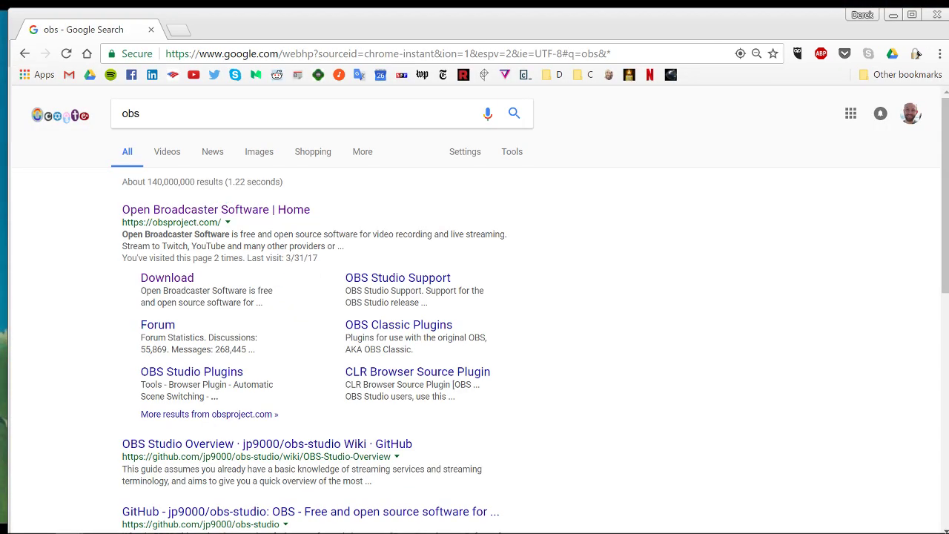
- Open the obsproject.com homepage from the results and look over the OBS Studio intro
{"action": "left_click", "coordinate": [238, 211]}
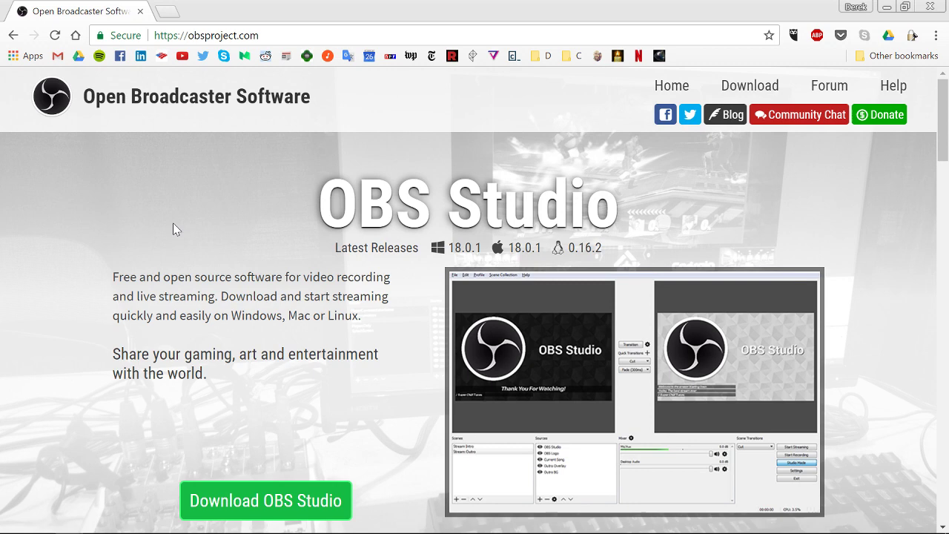
{"action": "scroll", "coordinate": [172, 229], "scroll_direction": "down", "scroll_amount": 1}
{"action": "scroll", "coordinate": [173, 230], "scroll_direction": "up", "scroll_amount": 1}
{"action": "left_click_drag", "start_coordinate": [173, 229], "coordinate": [215, 296]}
{"action": "left_click", "coordinate": [210, 293]}
{"action": "scroll", "coordinate": [268, 343], "scroll_direction": "down", "scroll_amount": 2}
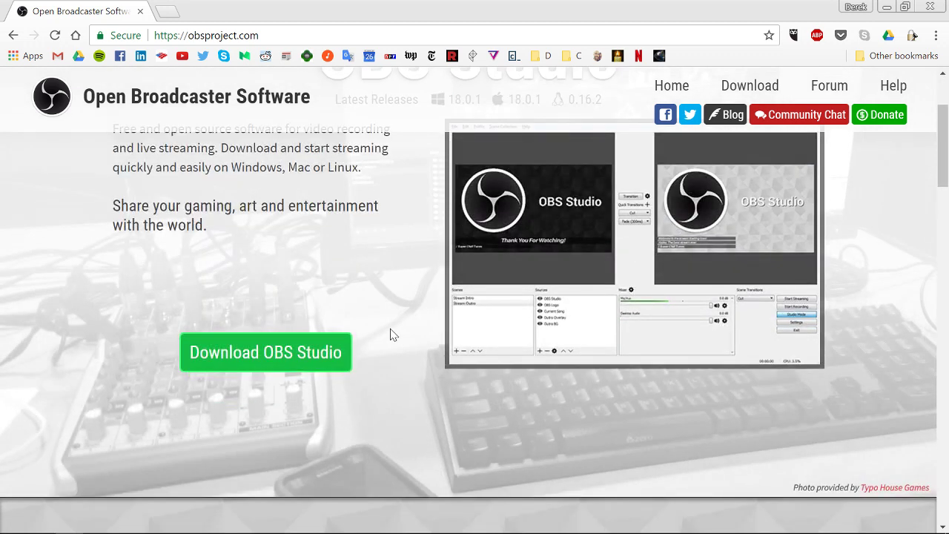
- Download the OBS Studio 18.0.1 installer for Windows 7+ and minimize Chrome
{"action": "left_click", "coordinate": [297, 361]}
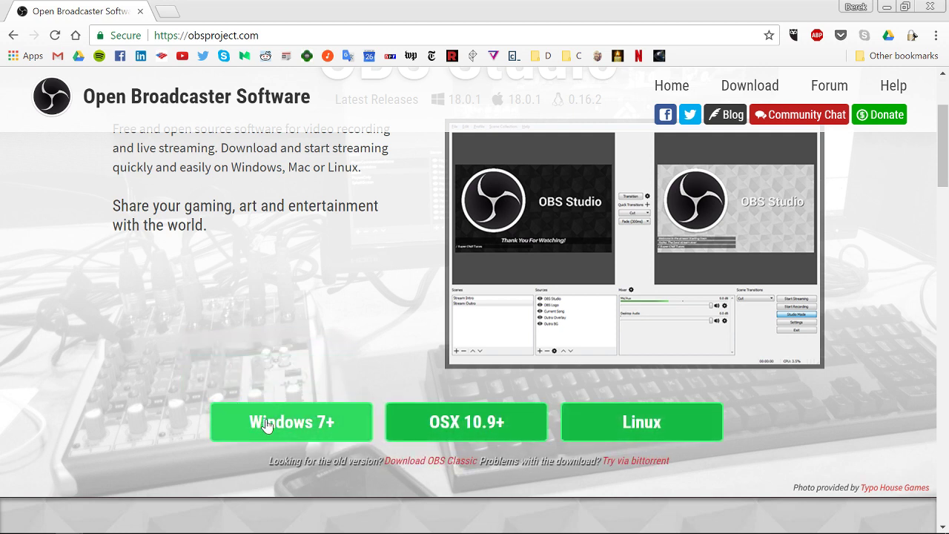
{"action": "left_click", "coordinate": [314, 428]}
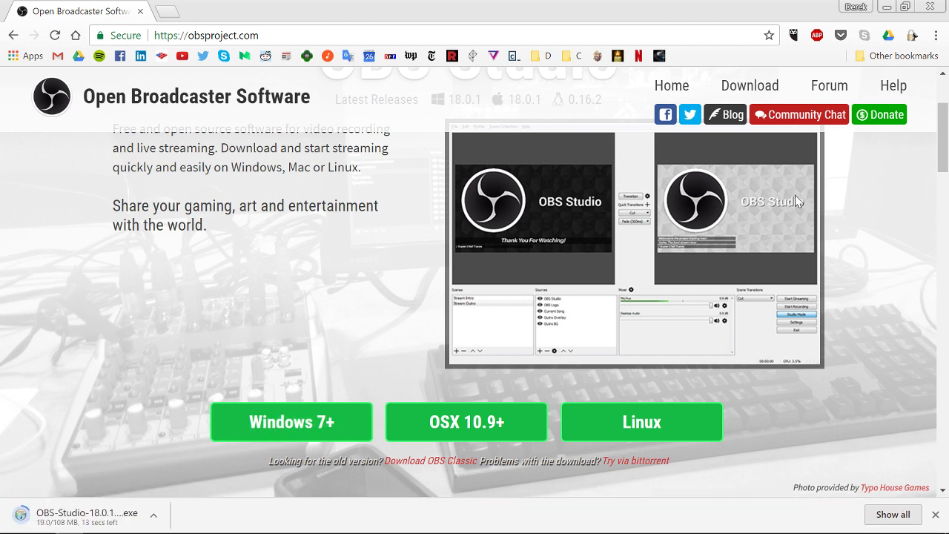
{"action": "left_click", "coordinate": [887, 8]}
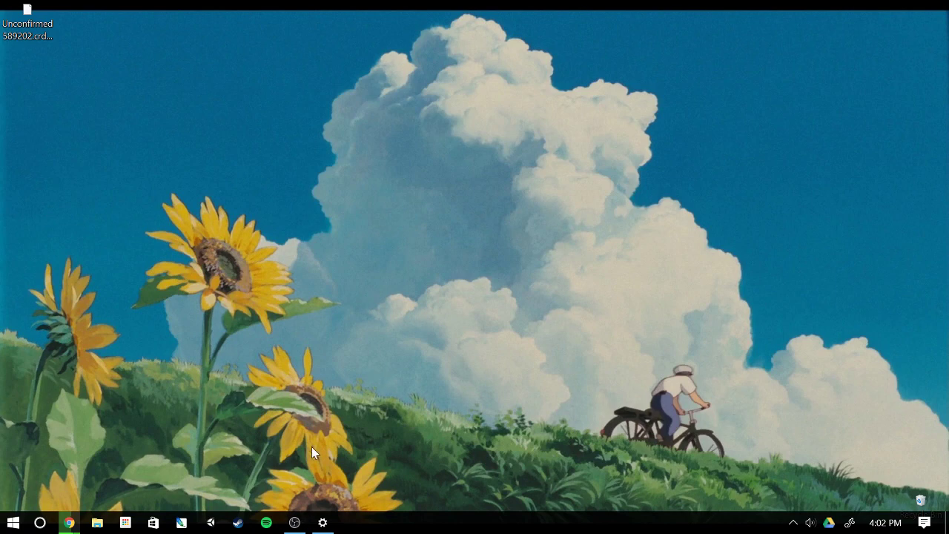
- Restore the OBS Studio window and bring up the Sources add menu
{"action": "left_click", "coordinate": [294, 522]}
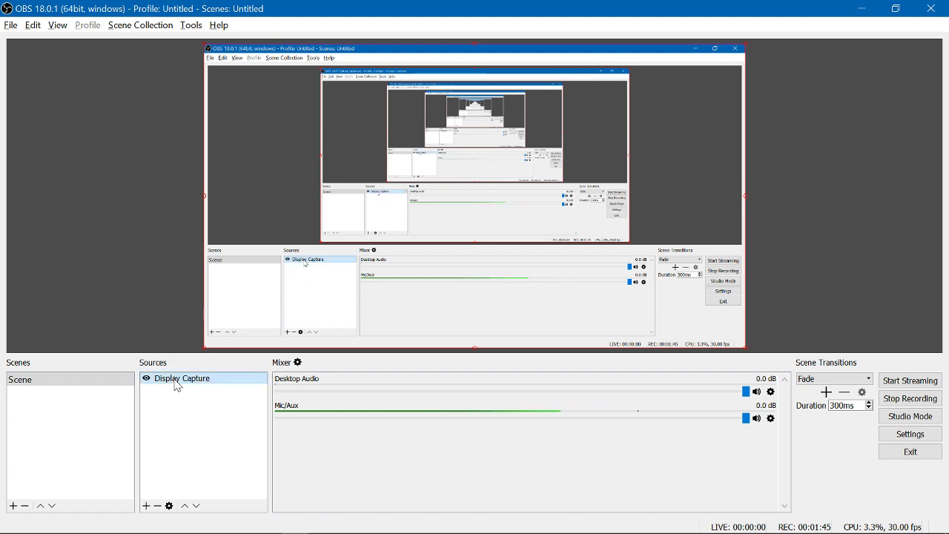
{"action": "left_click", "coordinate": [146, 506]}
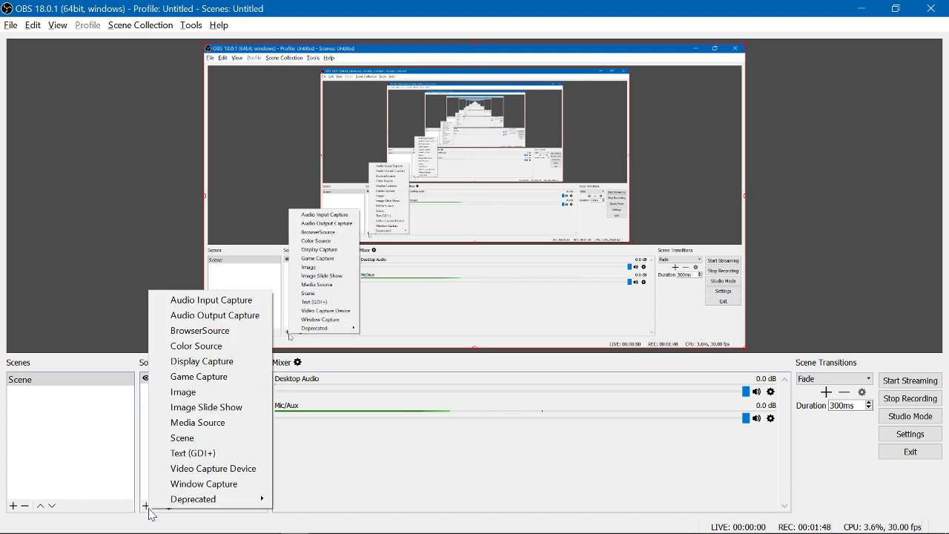
- Add a Display Capture source named 'Display Capture 2' capturing Display 0 at 1920x1080
{"action": "left_click", "coordinate": [257, 367]}
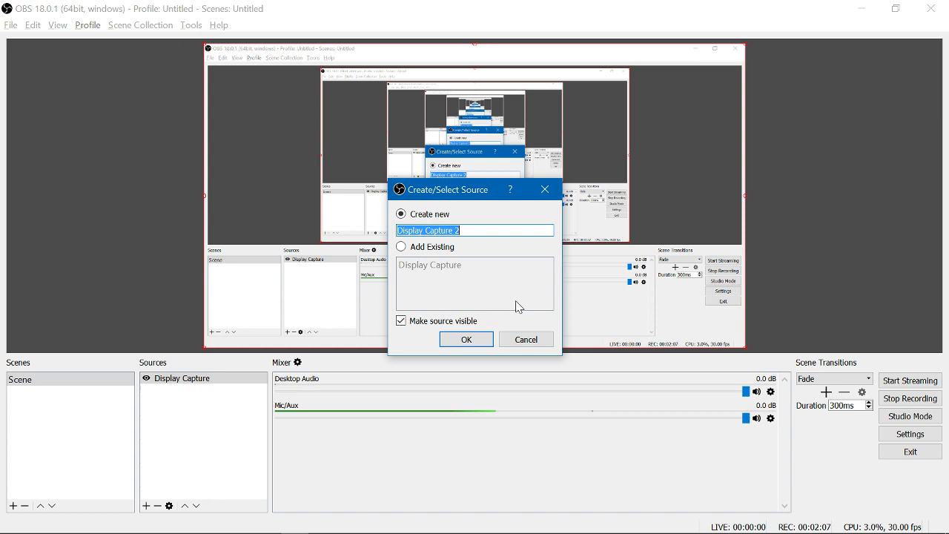
{"action": "left_click", "coordinate": [457, 340]}
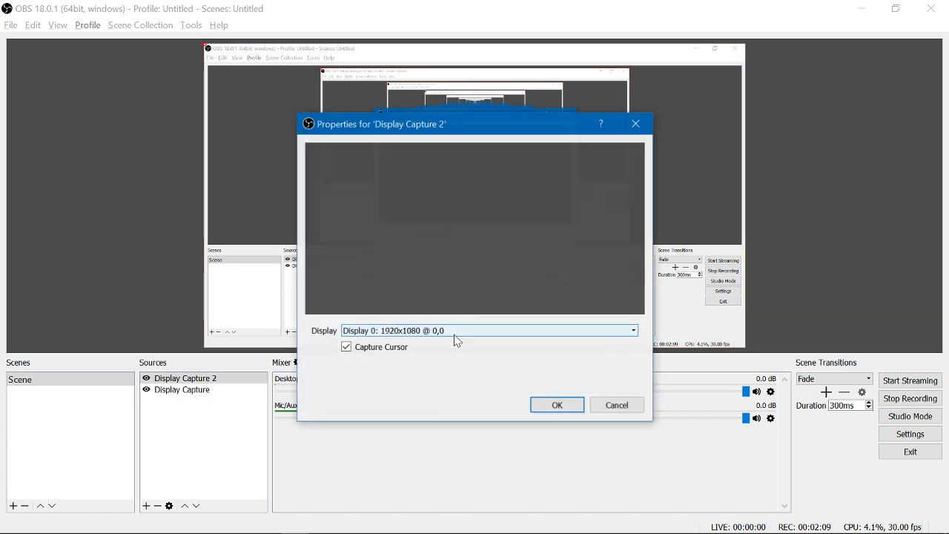
{"action": "left_click", "coordinate": [404, 332]}
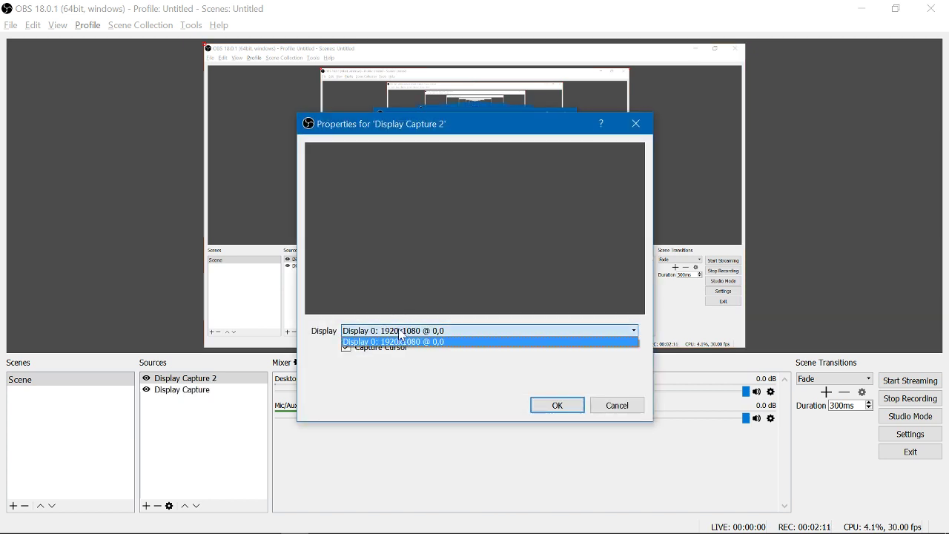
{"action": "left_click", "coordinate": [381, 342]}
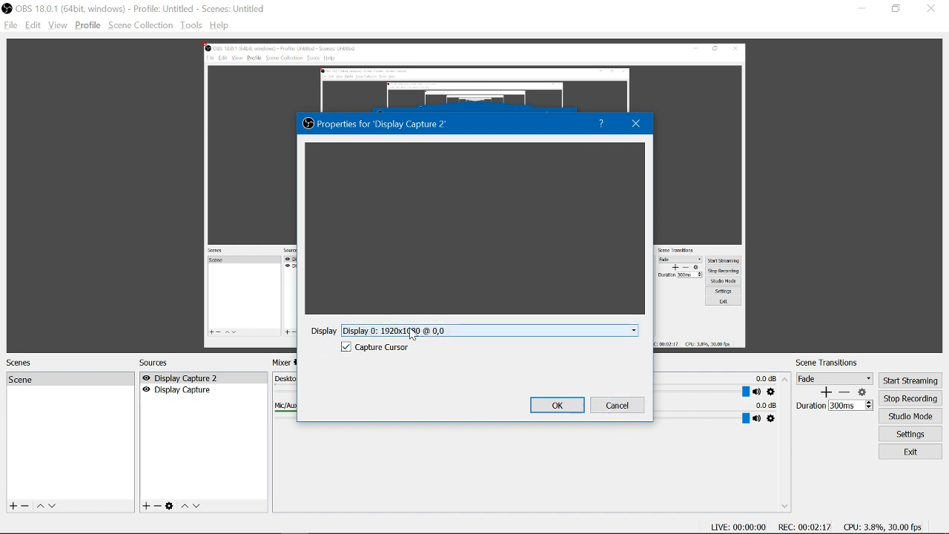
{"action": "left_click", "coordinate": [634, 408]}
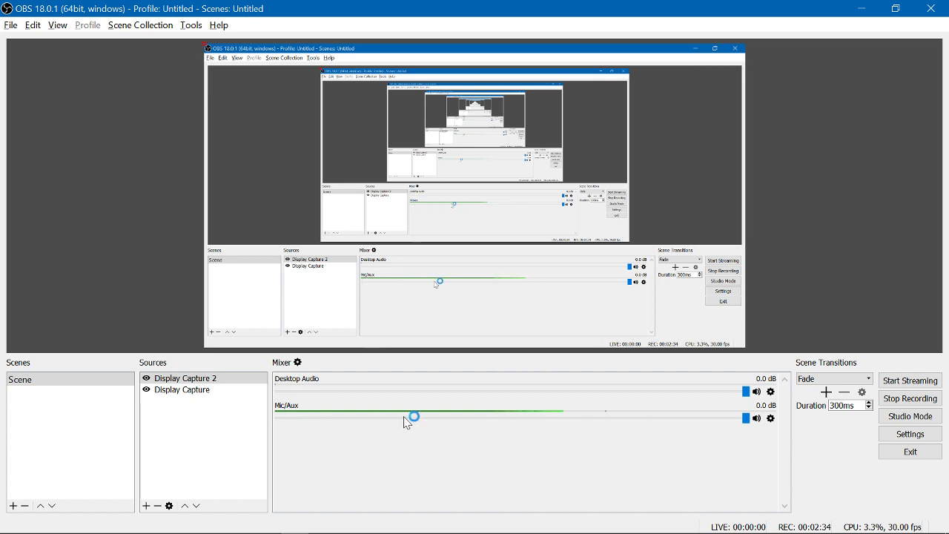
- Set the Mic/Aux input device to Microphone (Blue Snowball) in its properties
{"action": "left_click", "coordinate": [771, 418]}
{"action": "left_click", "coordinate": [794, 447]}
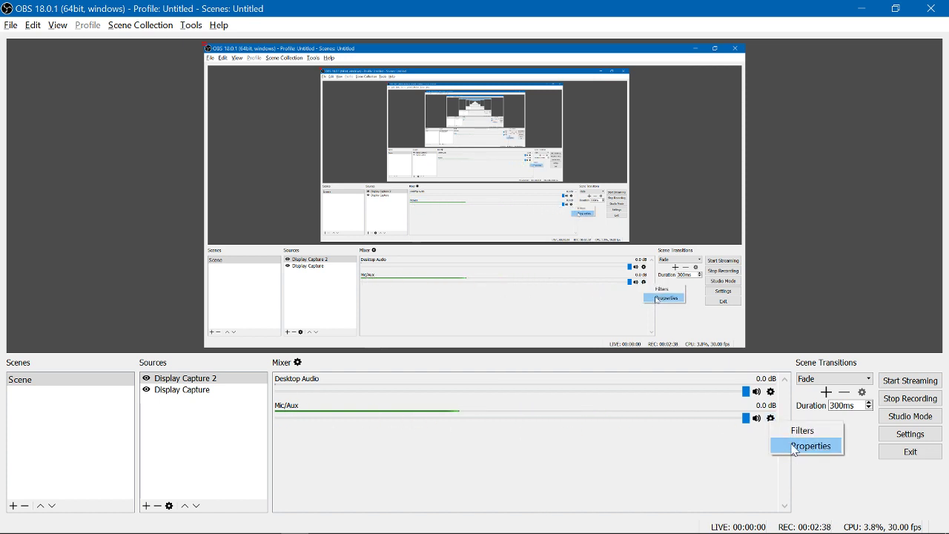
{"action": "left_click", "coordinate": [360, 331]}
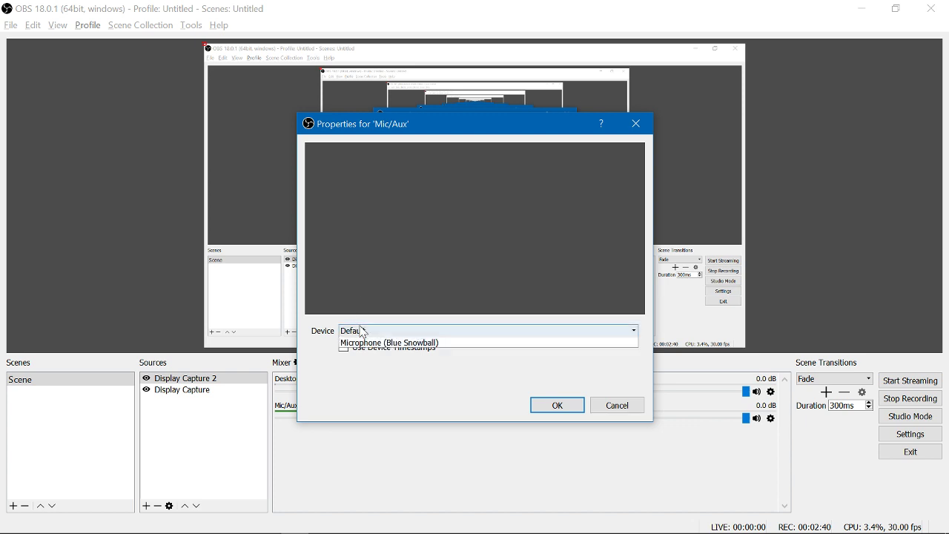
{"action": "left_click", "coordinate": [365, 352]}
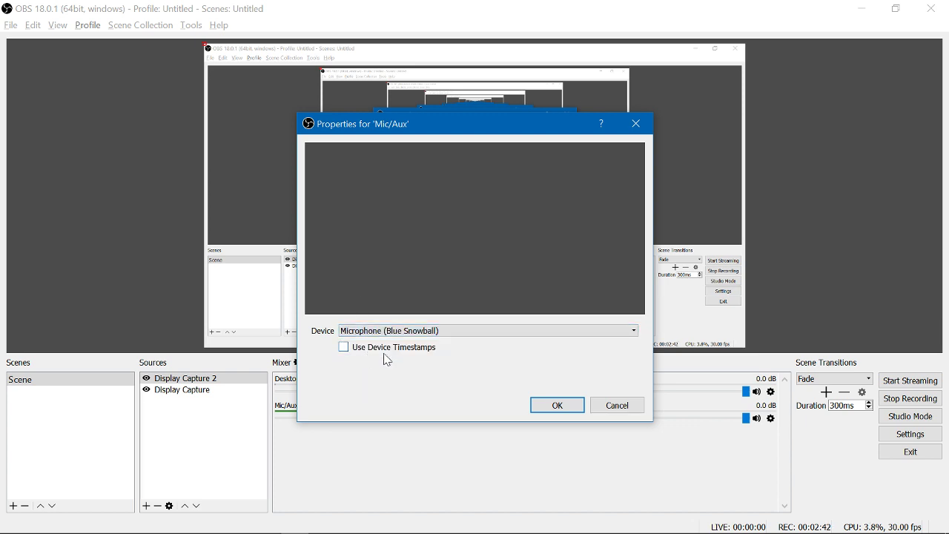
{"action": "left_click", "coordinate": [620, 406]}
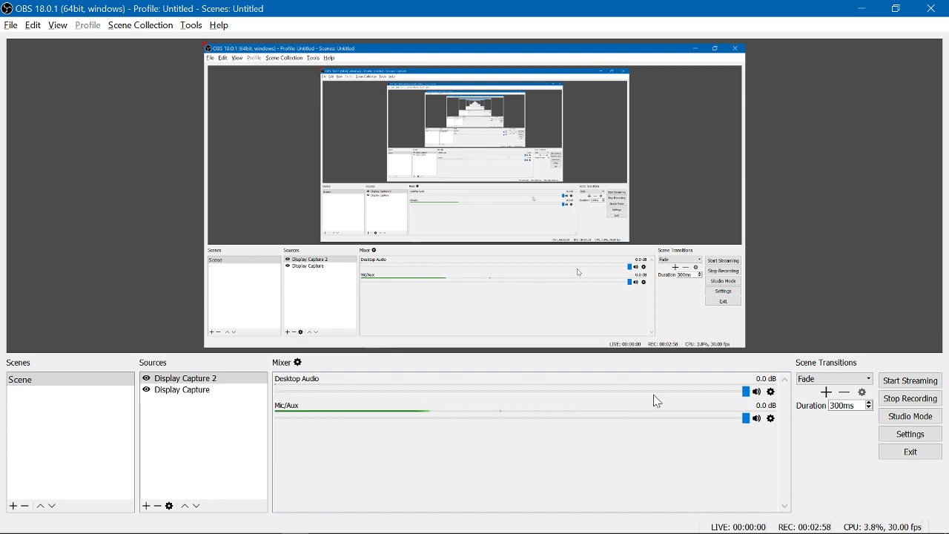
{"action": "left_click", "coordinate": [772, 392]}
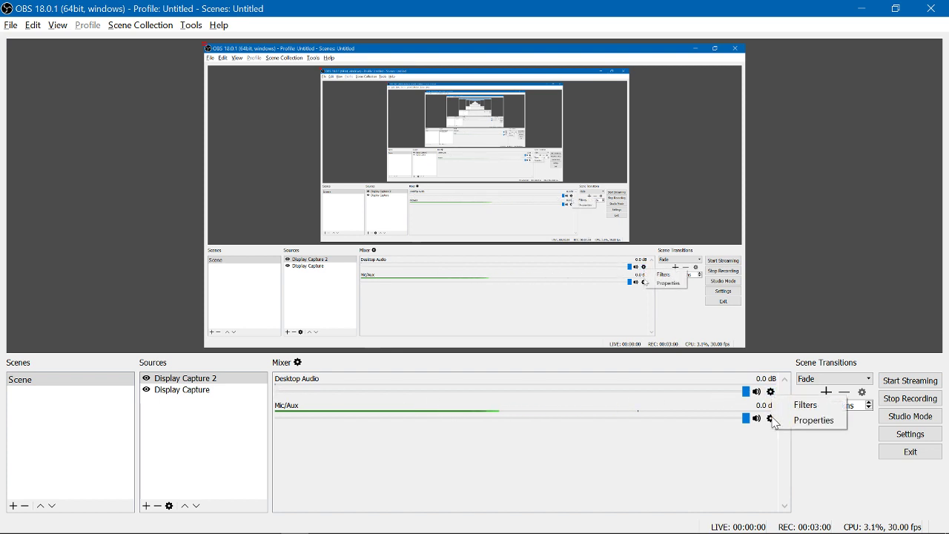
{"action": "left_click", "coordinate": [791, 421]}
{"action": "left_click", "coordinate": [386, 335]}
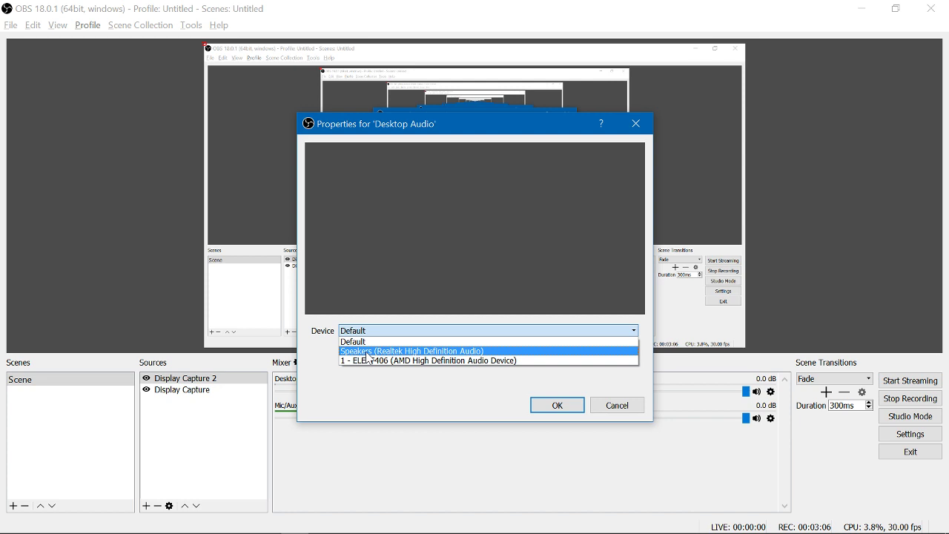
{"action": "left_click", "coordinate": [607, 410]}
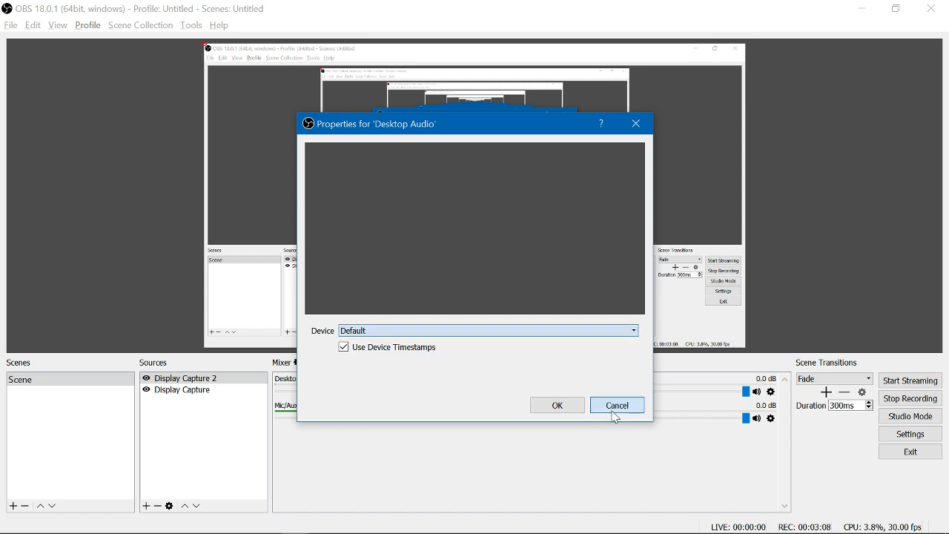
{"action": "left_click", "coordinate": [614, 408]}
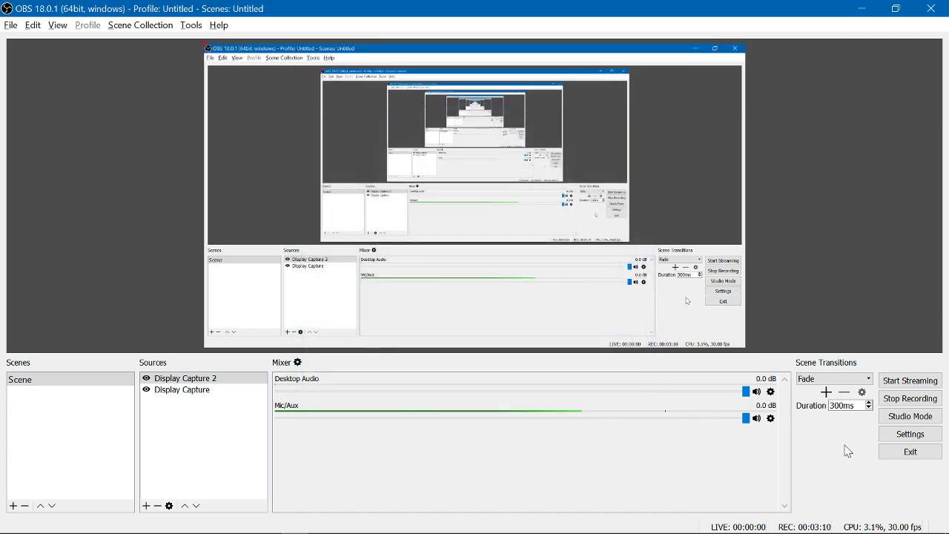
{"action": "left_click", "coordinate": [903, 439]}
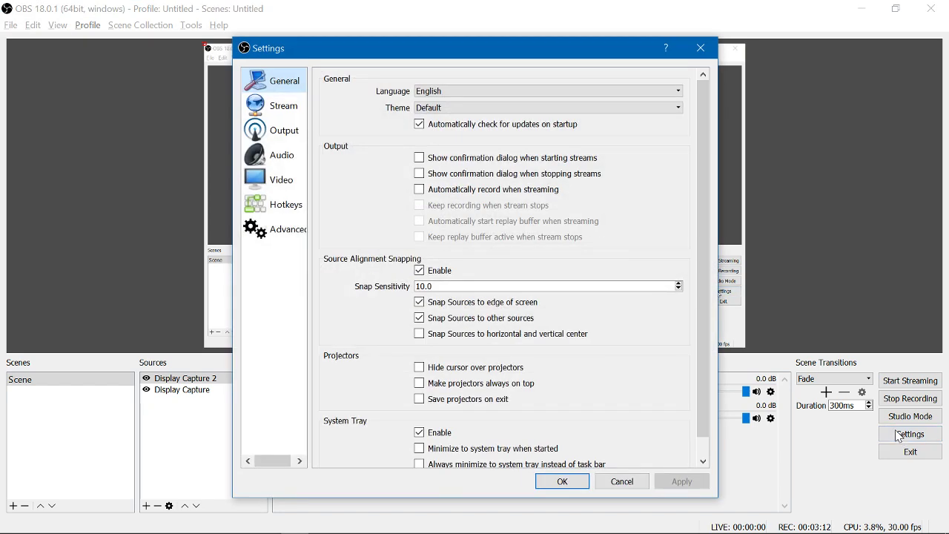
{"action": "left_click", "coordinate": [269, 132]}
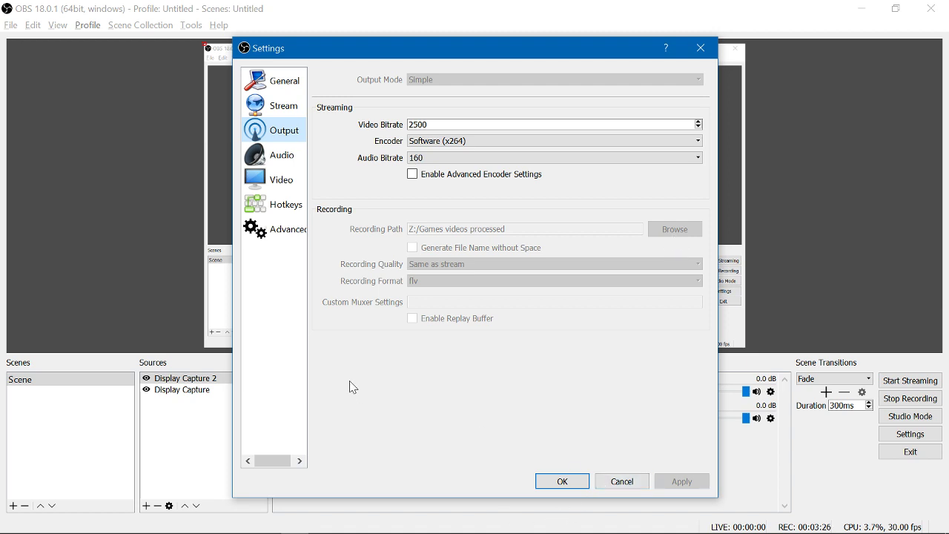
{"action": "left_click", "coordinate": [283, 212]}
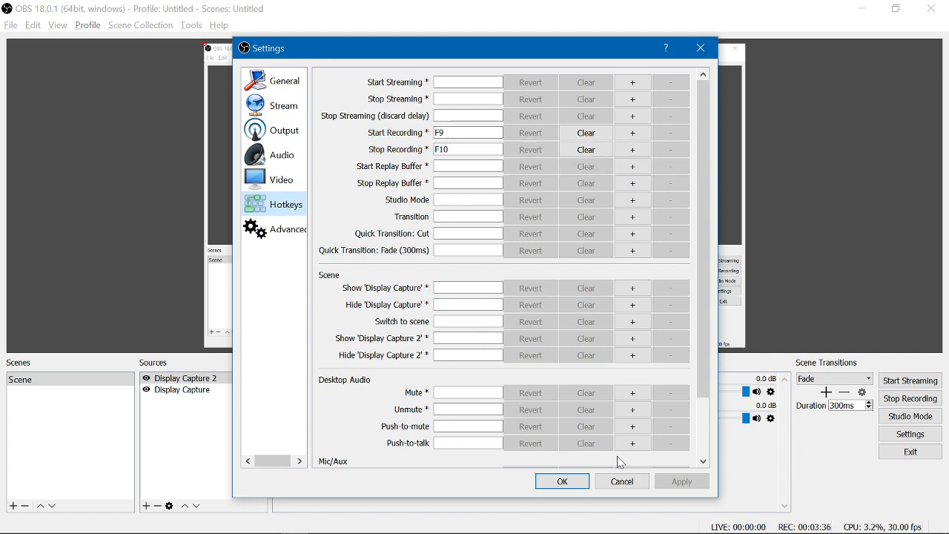
{"action": "left_click", "coordinate": [620, 482]}
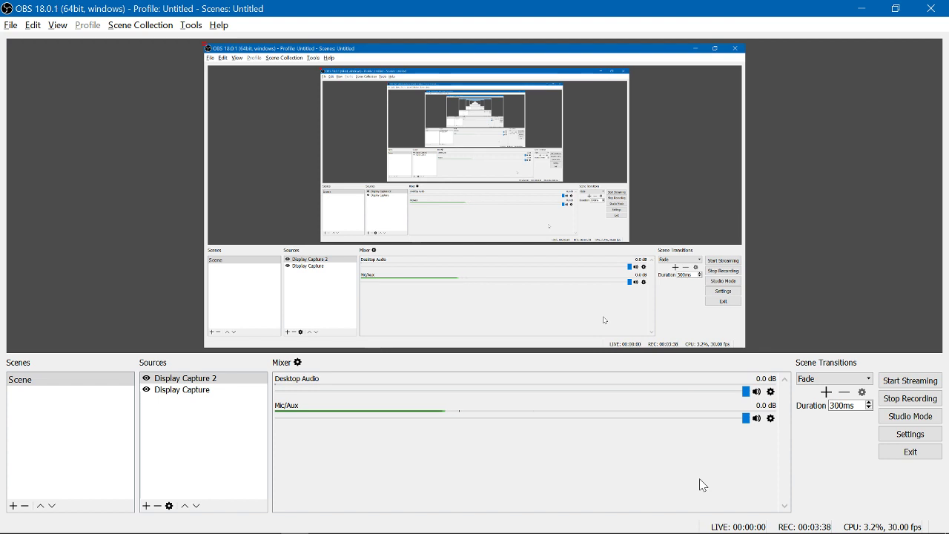